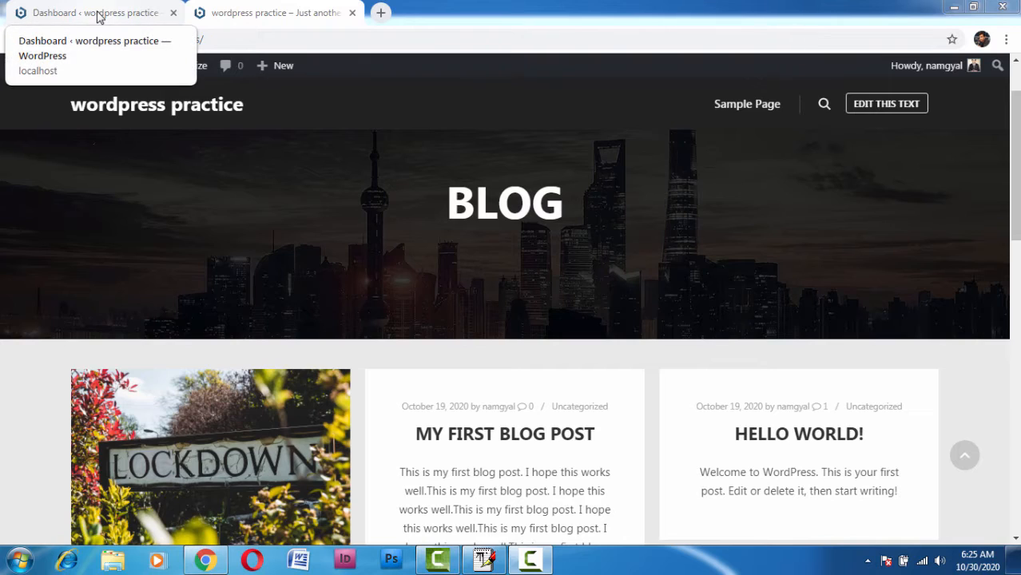
# From the WordPress dashboard, open the theme customizer's Fonts settings in the General settings.
pyautogui.click(96, 17)
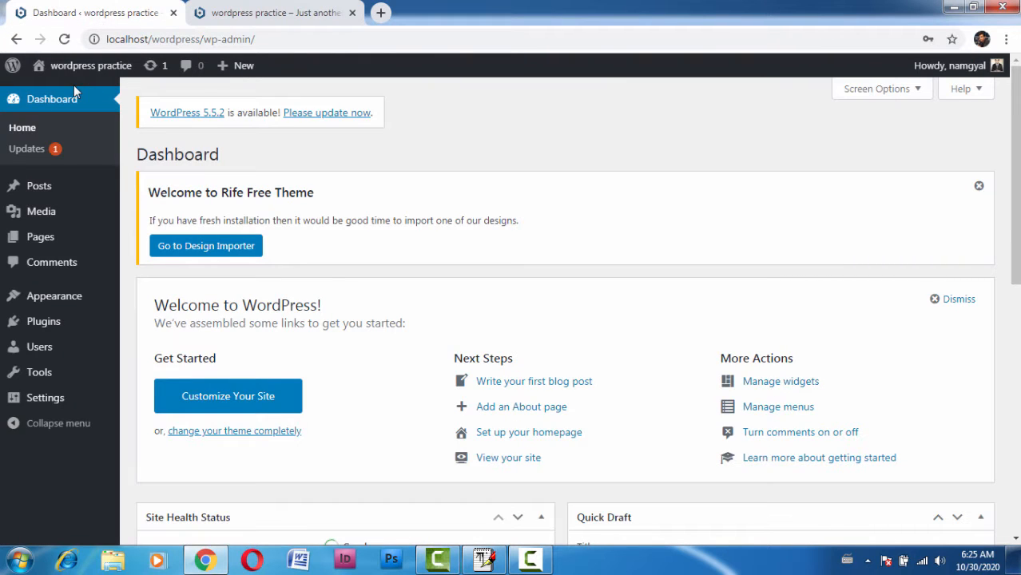
pyautogui.moveTo(58, 307)
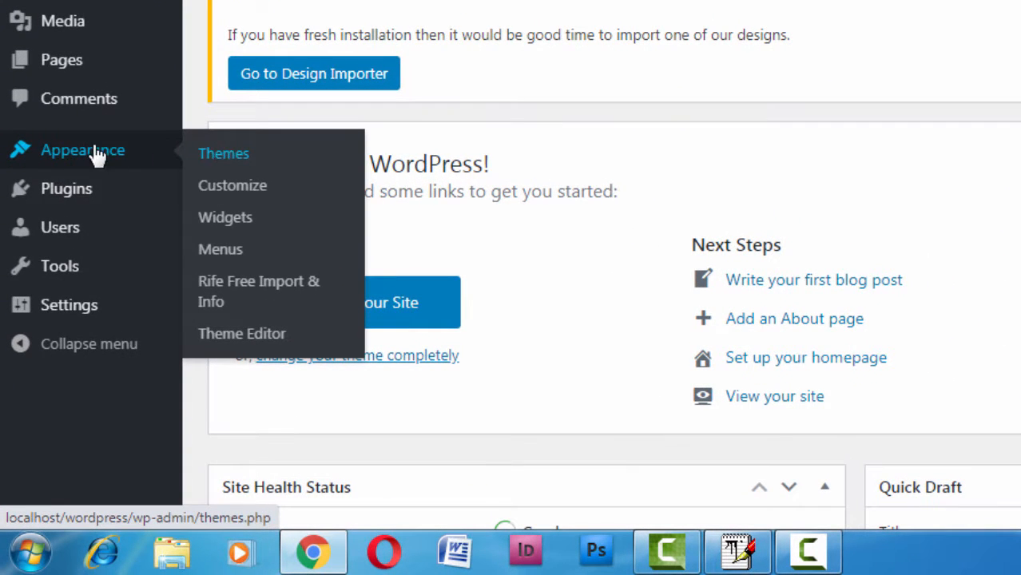
pyautogui.click(232, 189)
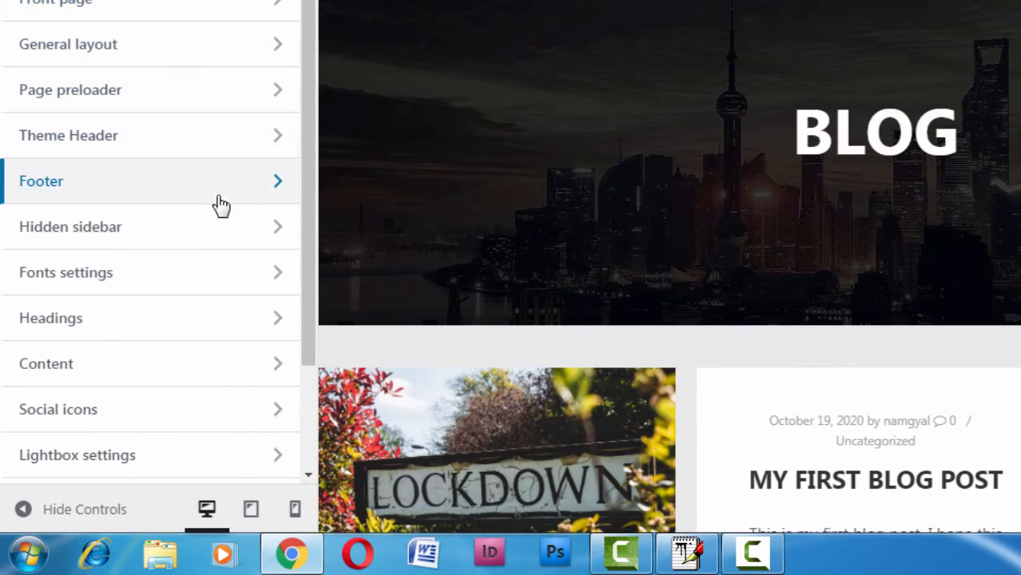
pyautogui.click(206, 281)
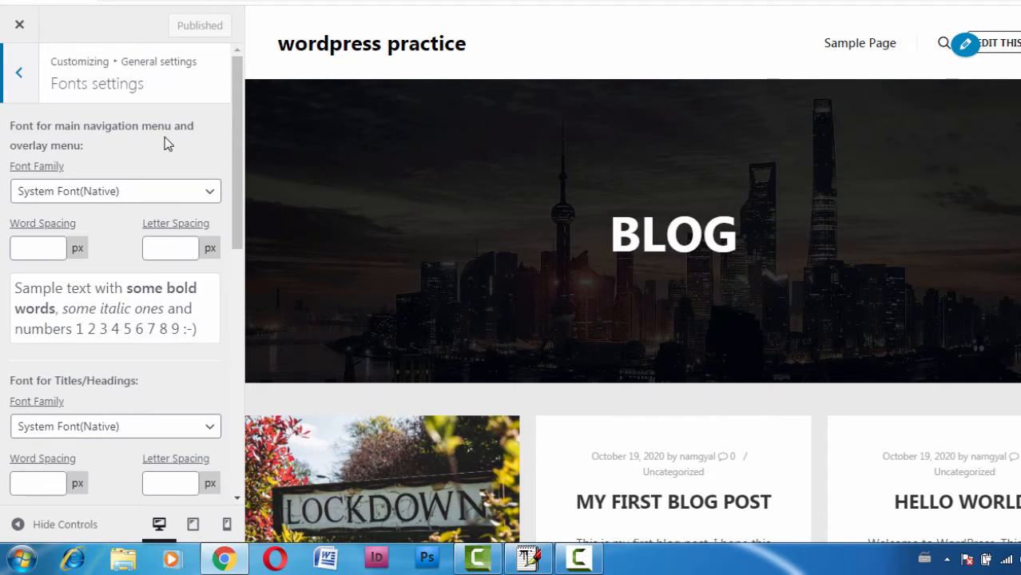
# Set the main navigation menu font to Courier and the titles/headings font to Garamond, and check them in the preview.
pyautogui.click(211, 194)
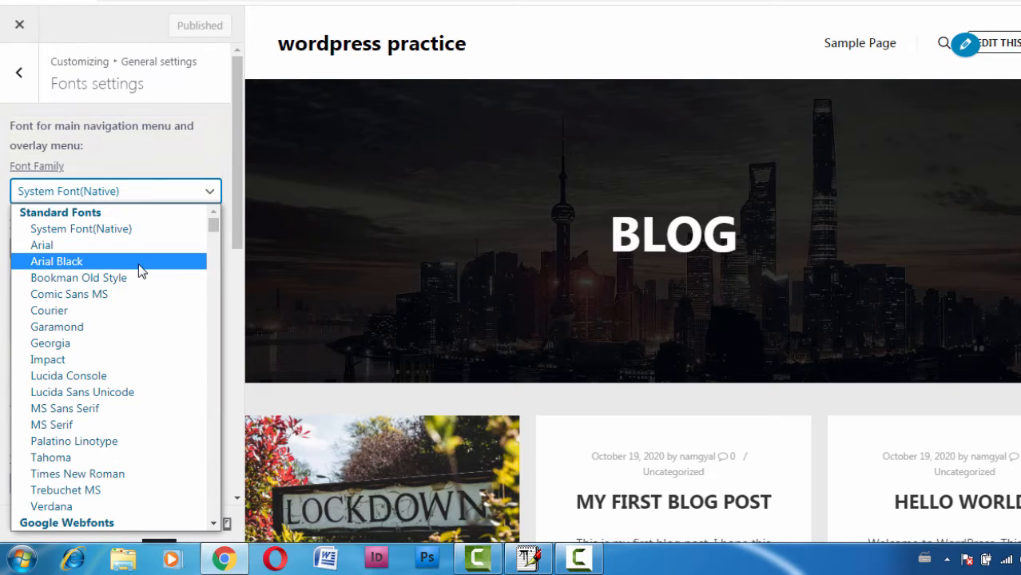
pyautogui.click(135, 311)
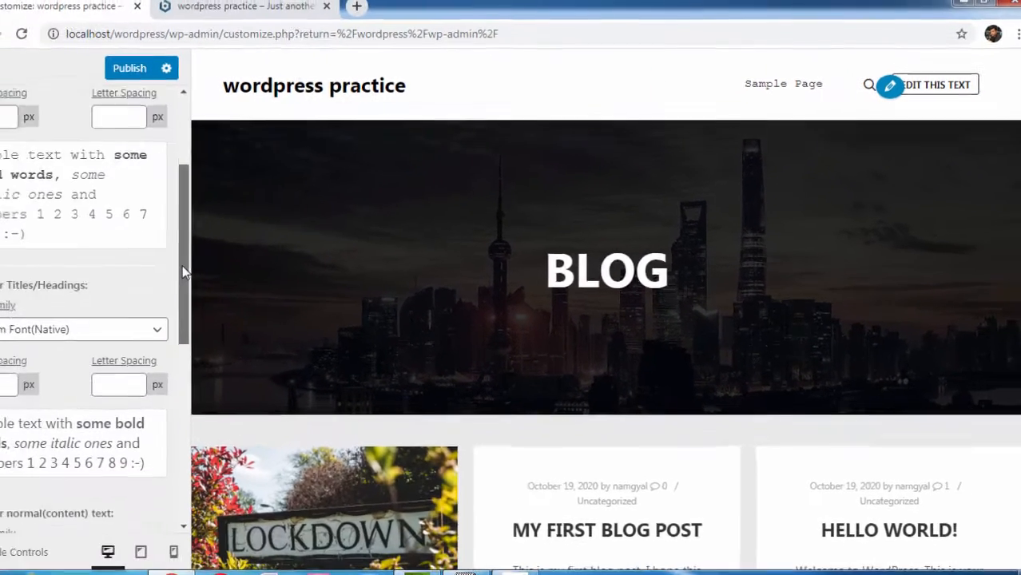
pyautogui.scroll(-2, 184, 272)
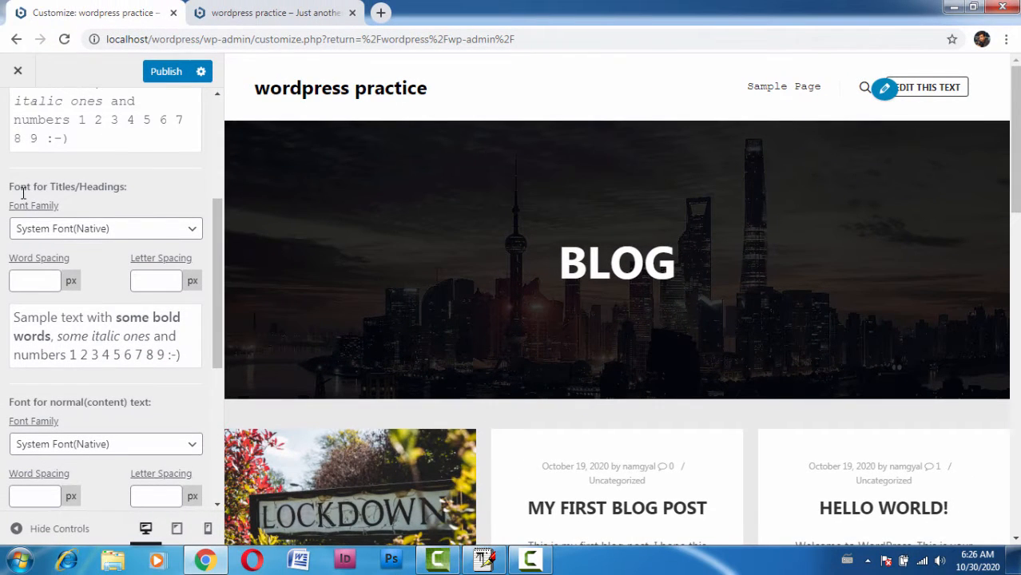
pyautogui.click(197, 232)
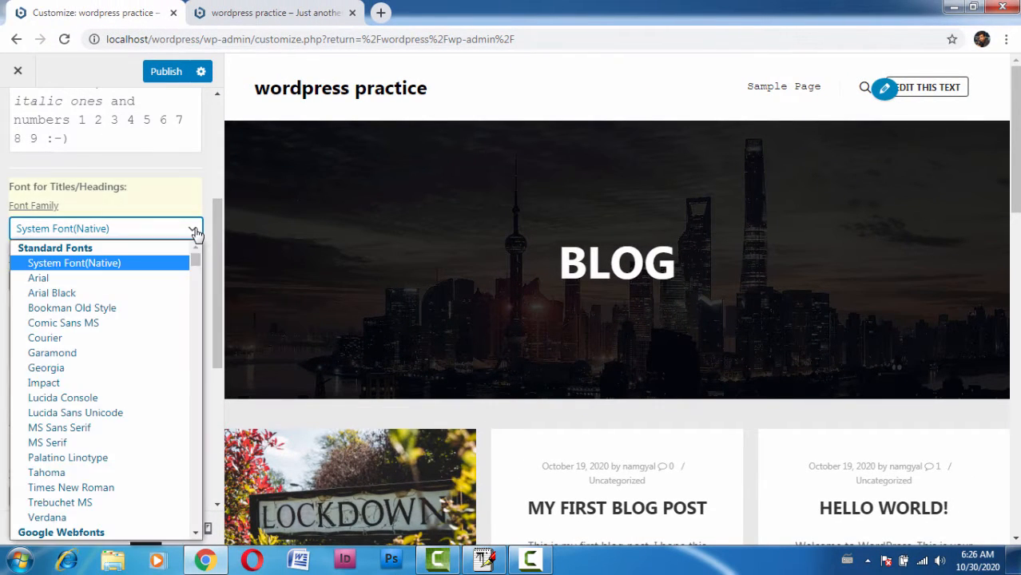
pyautogui.click(94, 354)
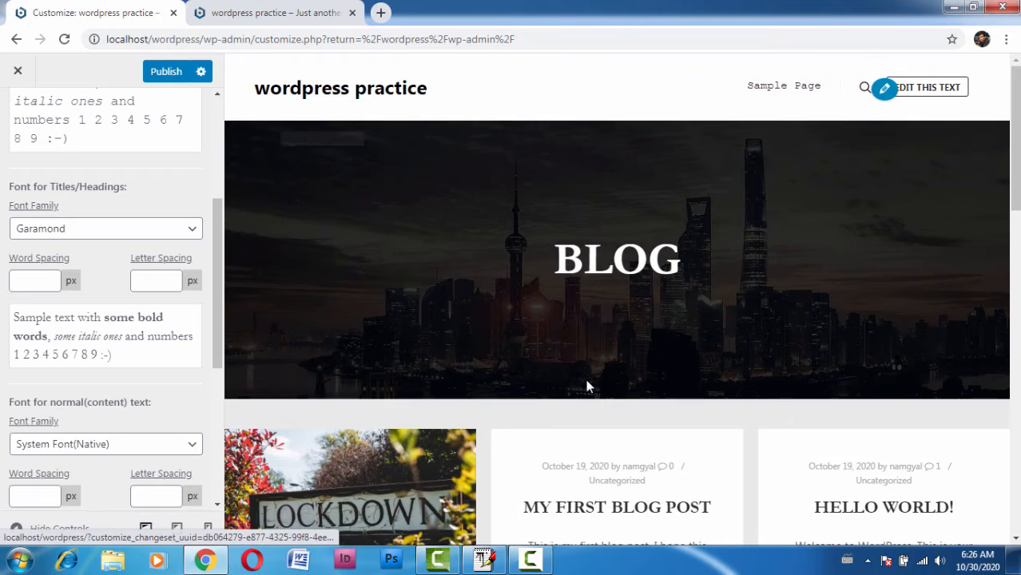
pyautogui.scroll(-4, 588, 382)
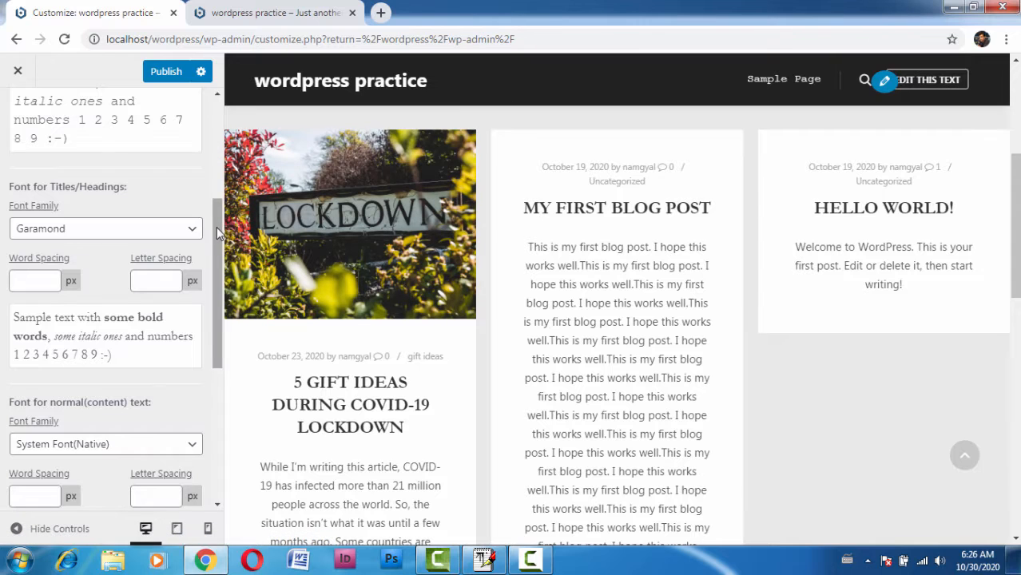
# Set the normal content text font to Georgia and check the blog post body in the preview.
pyautogui.scroll(-3, 214, 229)
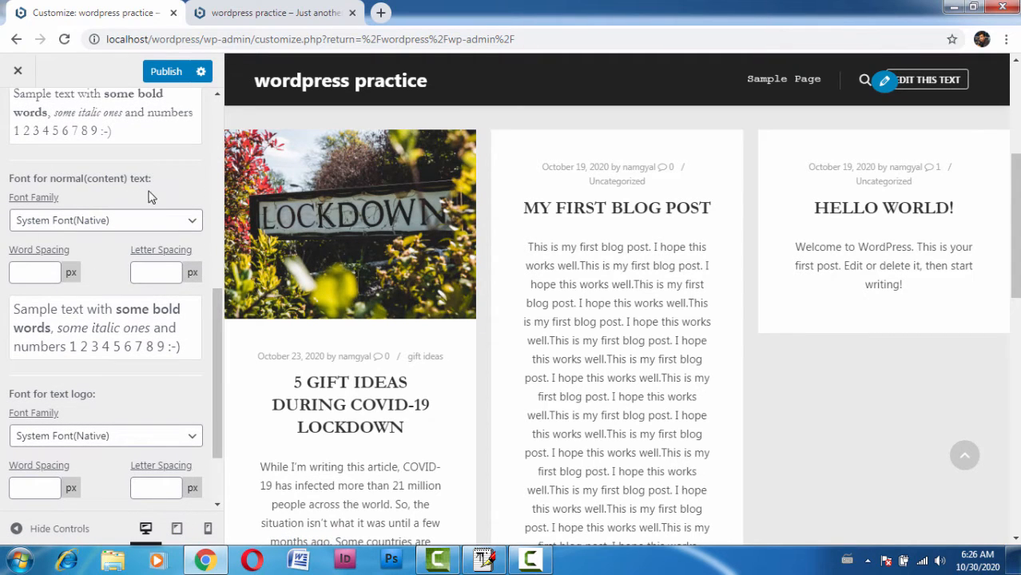
pyautogui.click(194, 225)
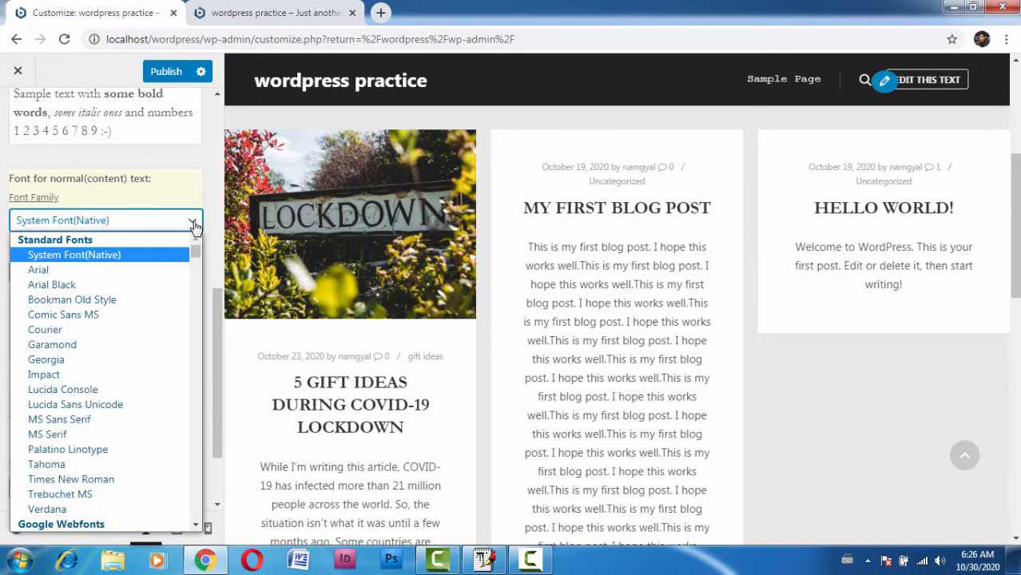
pyautogui.click(77, 360)
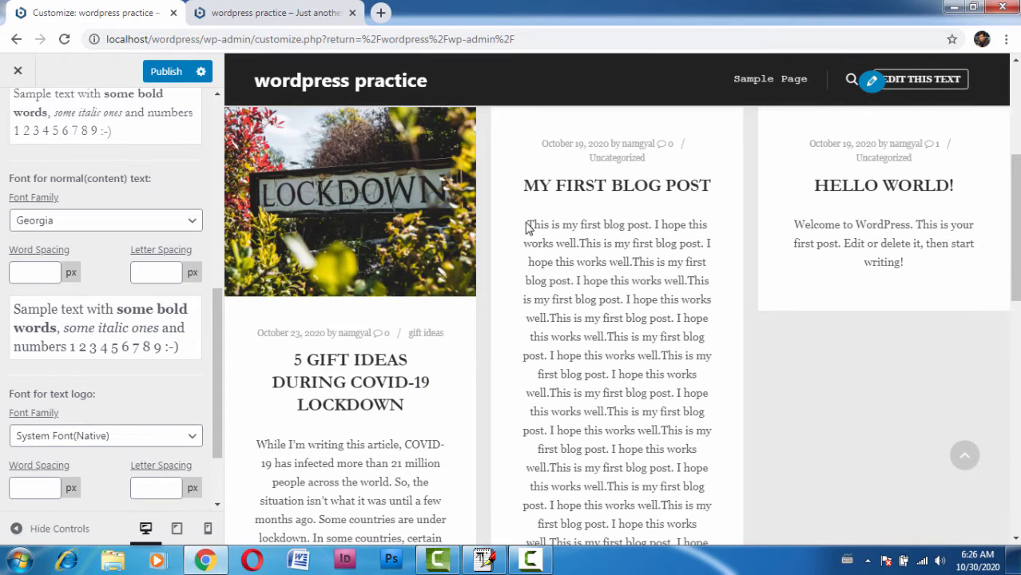
pyautogui.moveTo(526, 228); pyautogui.dragTo(707, 429)
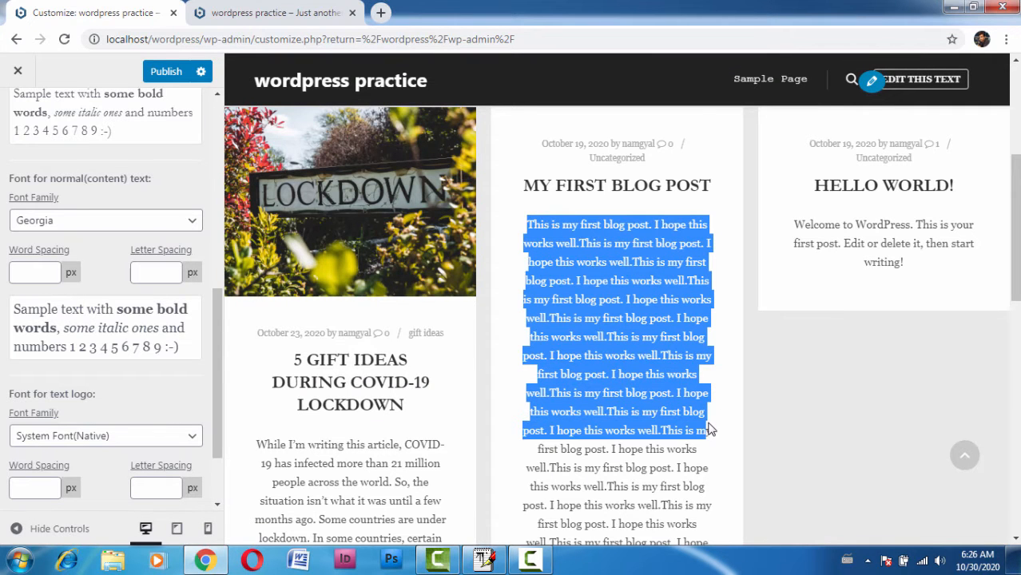
pyautogui.moveTo(530, 226); pyautogui.dragTo(699, 389)
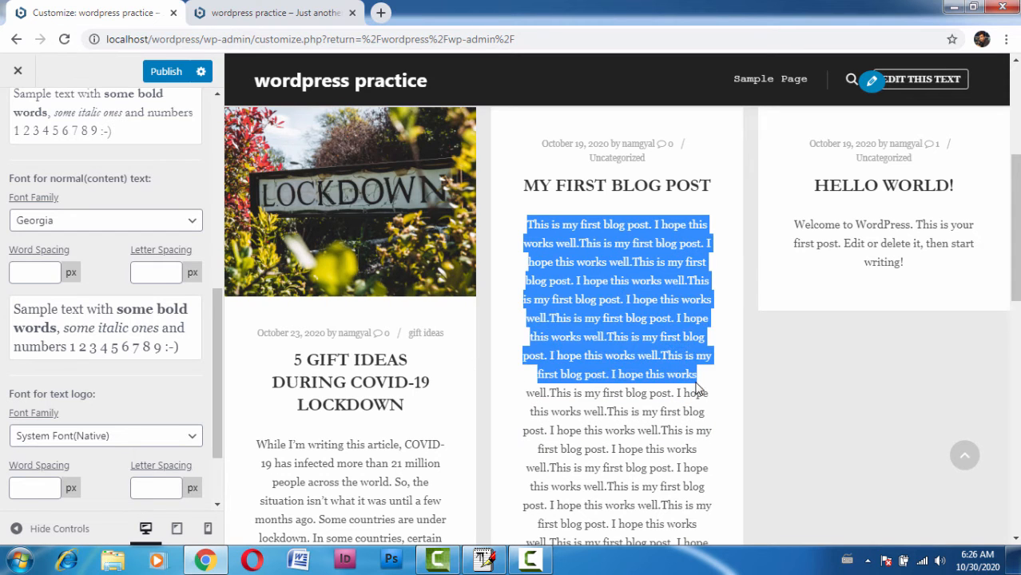
# Change the normal content text font to Lucida Console and check the blog post body in the preview.
pyautogui.click(193, 221)
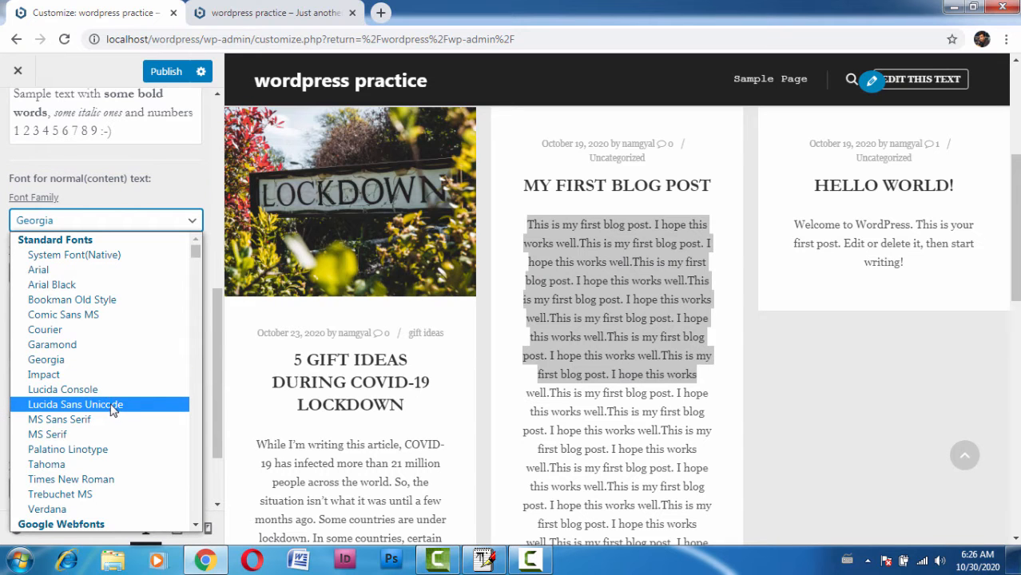
pyautogui.press('Up')
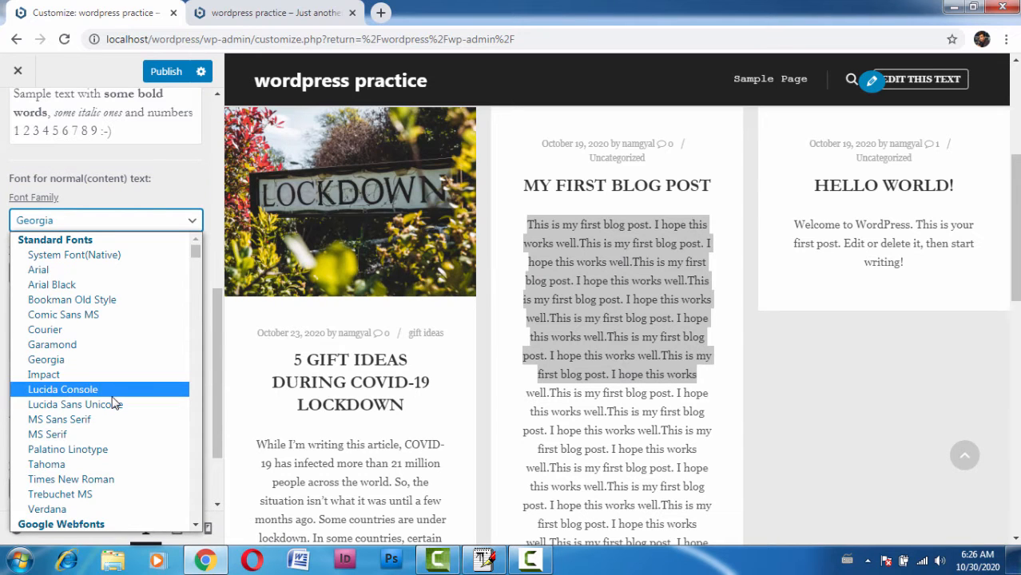
pyautogui.press('Return')
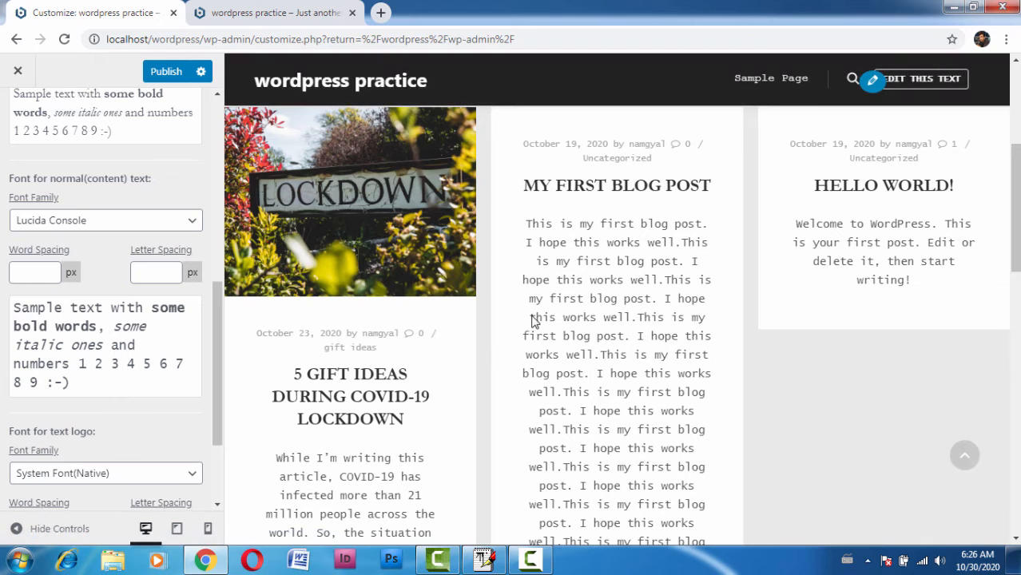
pyautogui.moveTo(527, 223)
pyautogui.mouseDown()
pyautogui.moveTo(592, 237)
pyautogui.moveTo(673, 341)
pyautogui.moveTo(697, 412)
pyautogui.moveTo(692, 467)
pyautogui.mouseUp()
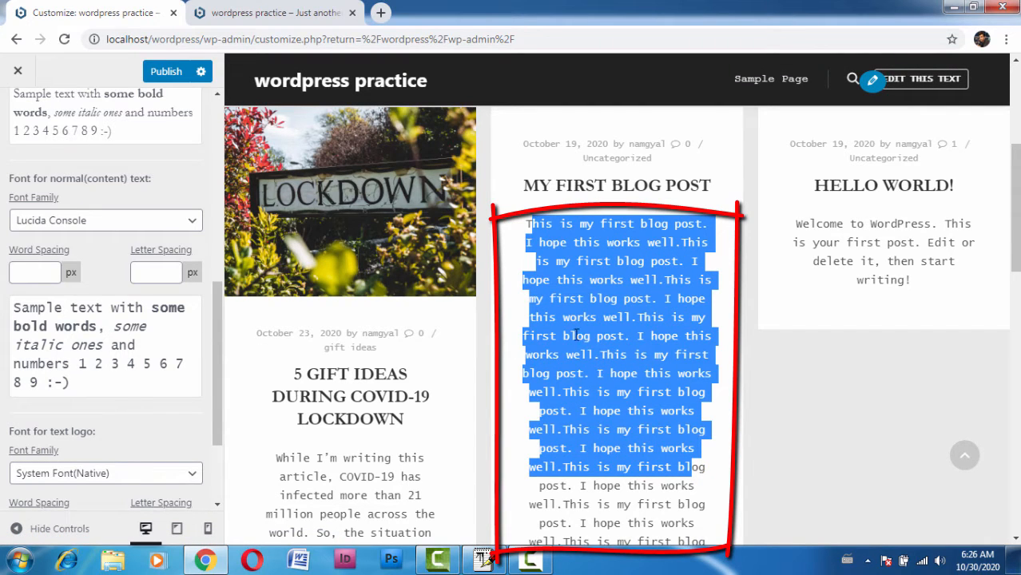
# Set the text logo font to Palatino Linotype.
pyautogui.moveTo(219, 342); pyautogui.dragTo(220, 400)
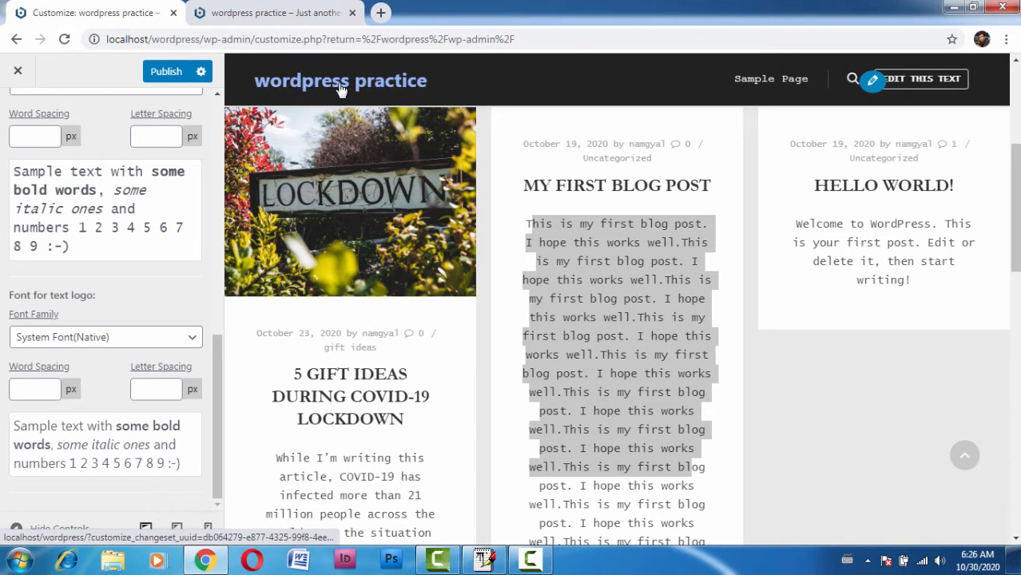
pyautogui.click(193, 344)
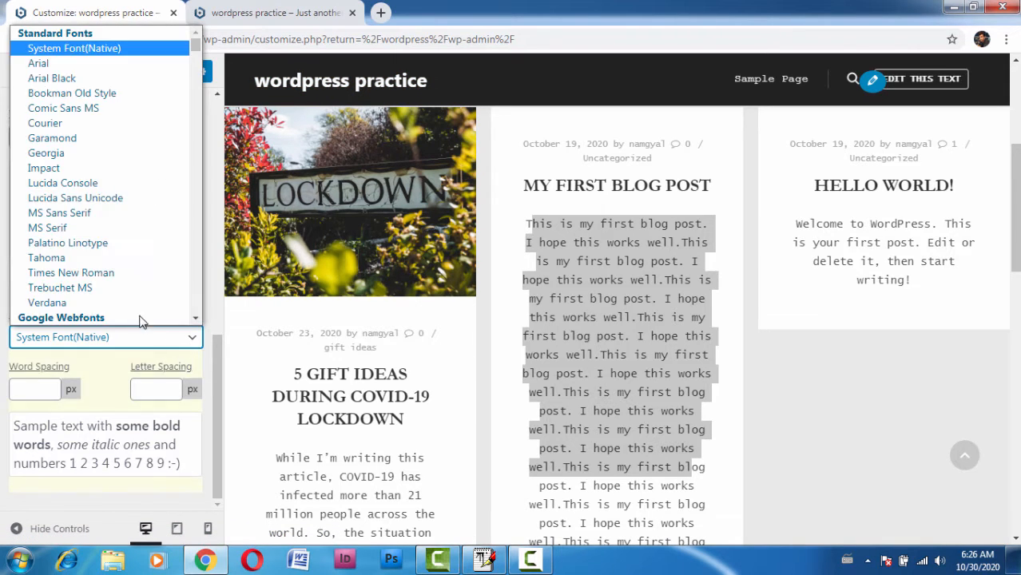
pyautogui.click(108, 243)
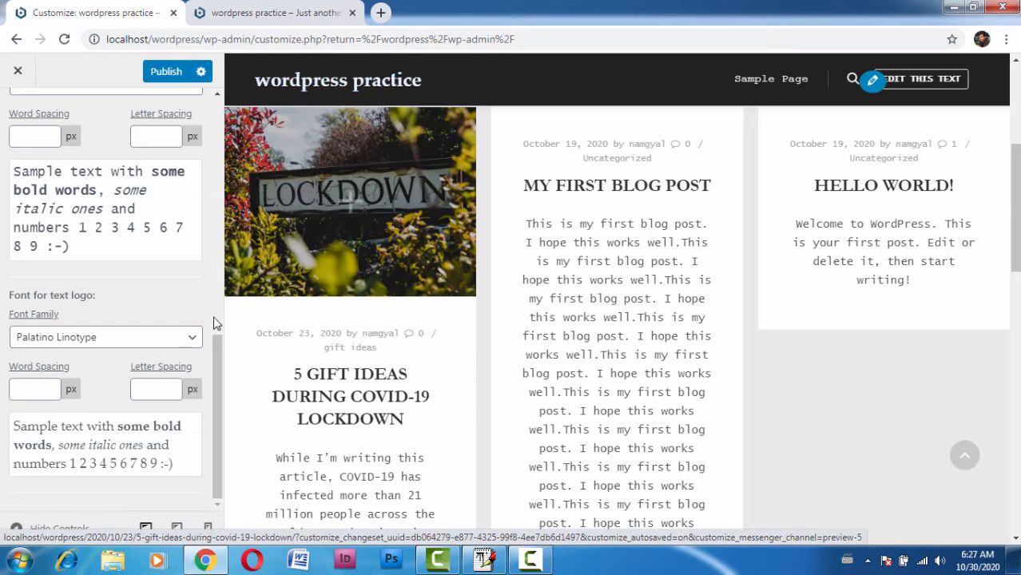
# Change the text logo font to Courier.
pyautogui.click(194, 342)
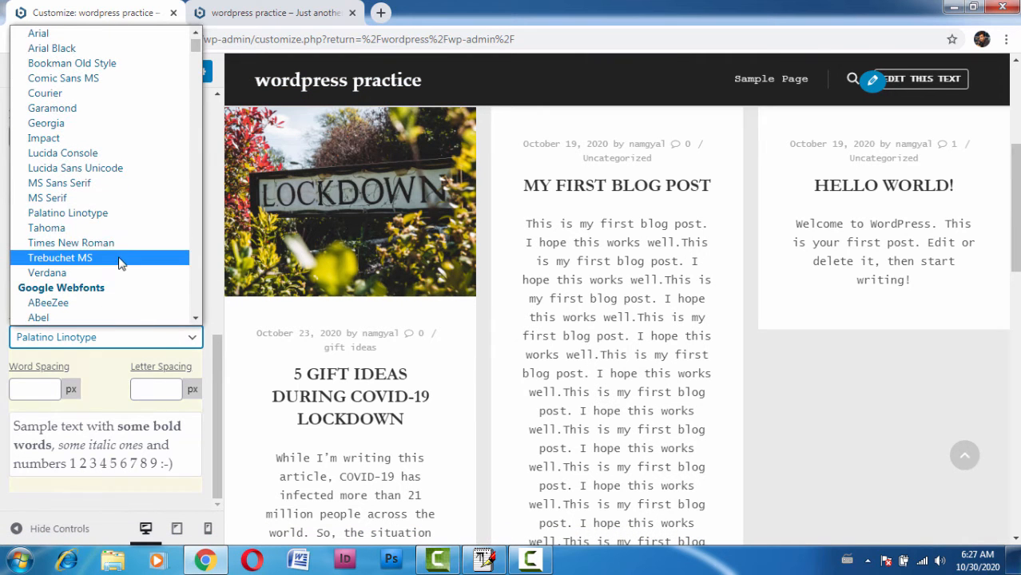
pyautogui.scroll(2, 95, 192)
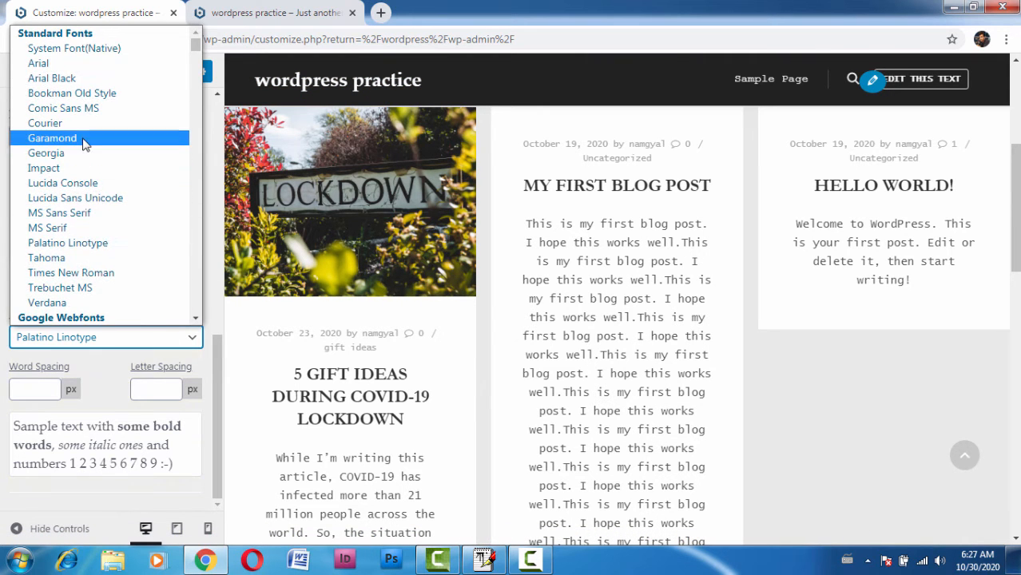
pyautogui.click(83, 124)
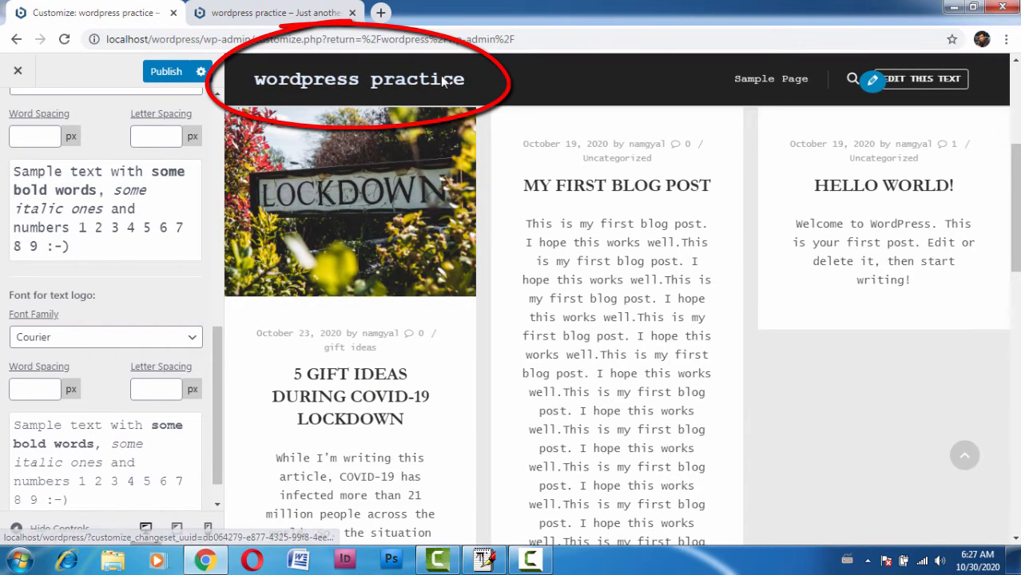
# Leave the Fonts settings and close the customizer, discarding the unpublished font changes.
pyautogui.scroll(10, 89, 272)
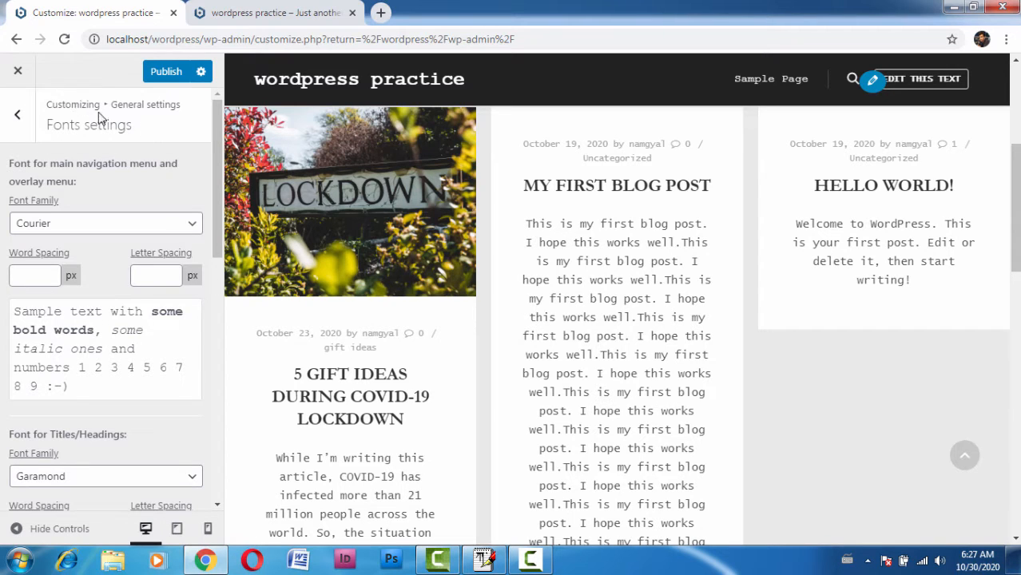
pyautogui.click(18, 116)
pyautogui.click(19, 120)
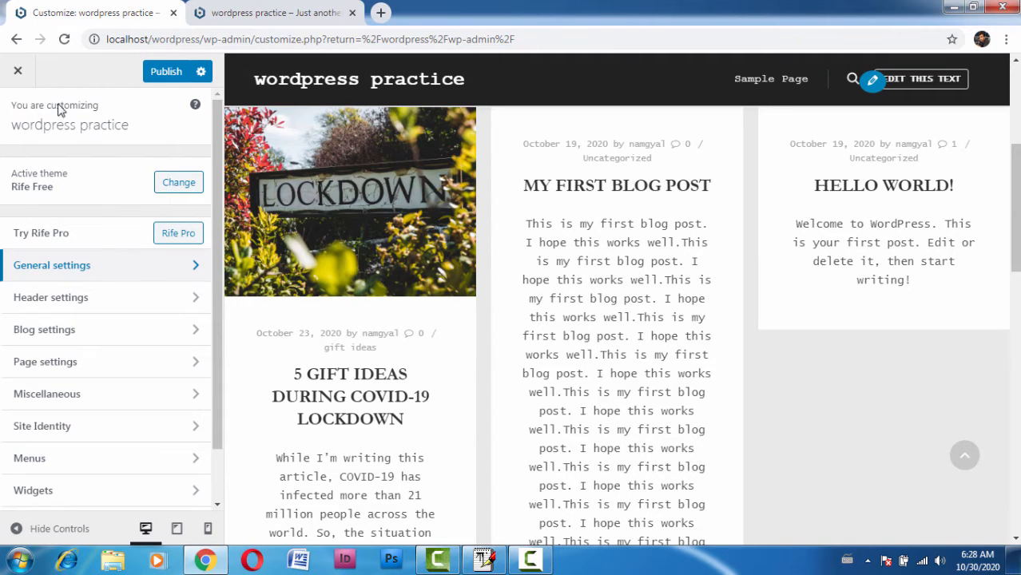
pyautogui.click(18, 73)
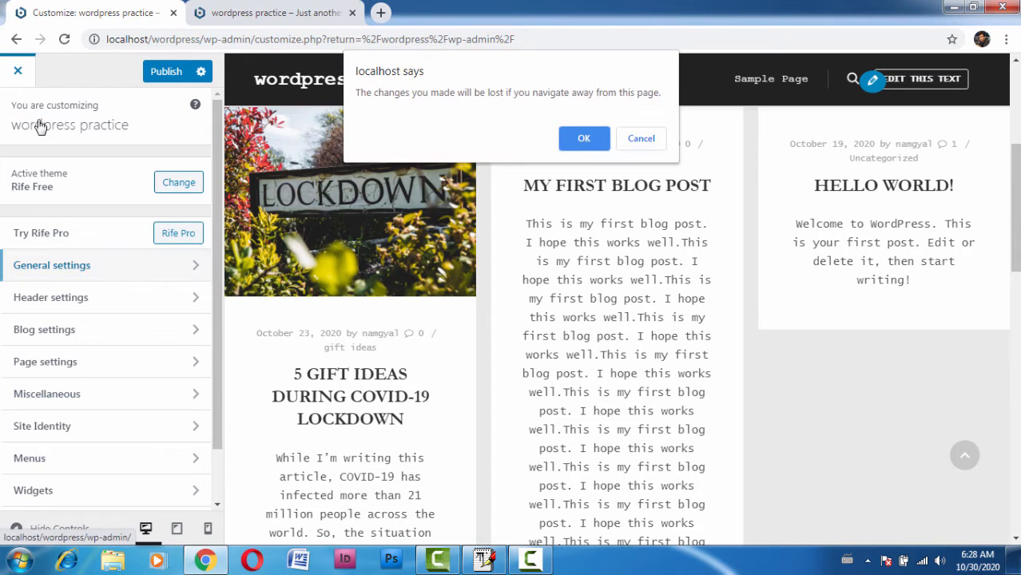
pyautogui.click(581, 139)
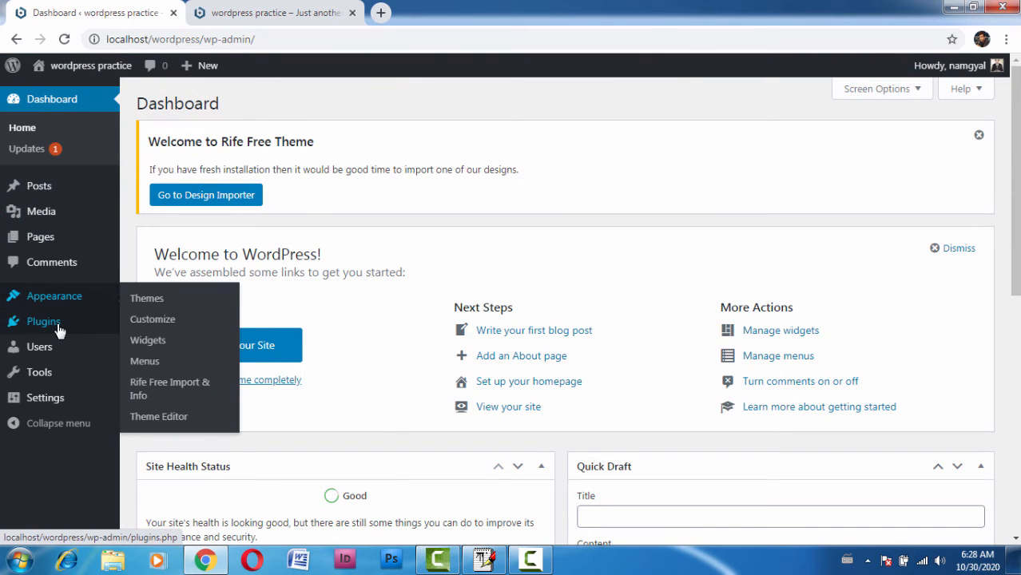
# Search the new plugins for "google fonts", and install and activate Fonts Plugin | Google Fonts Typography.
pyautogui.moveTo(59, 326)
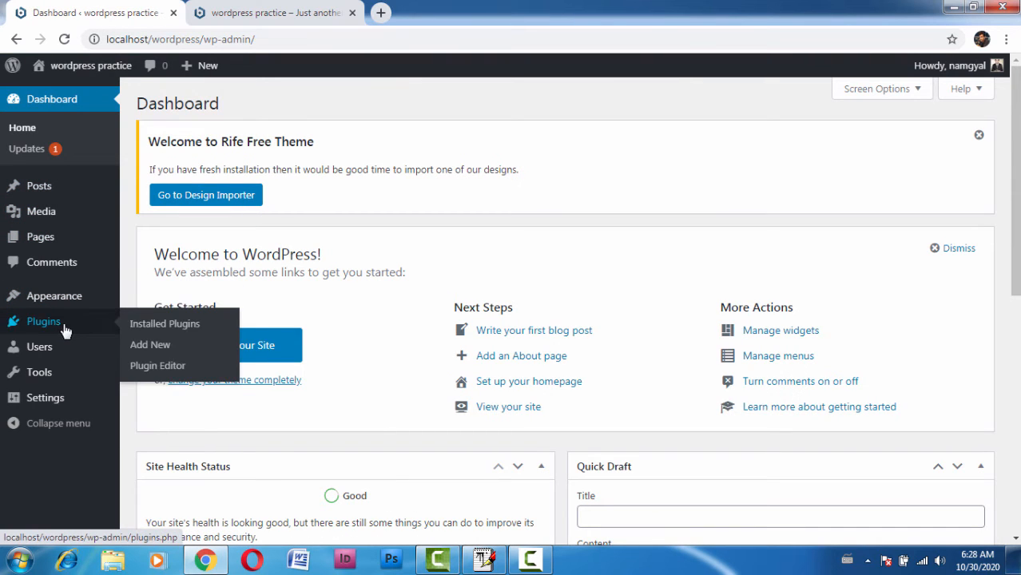
pyautogui.click(143, 348)
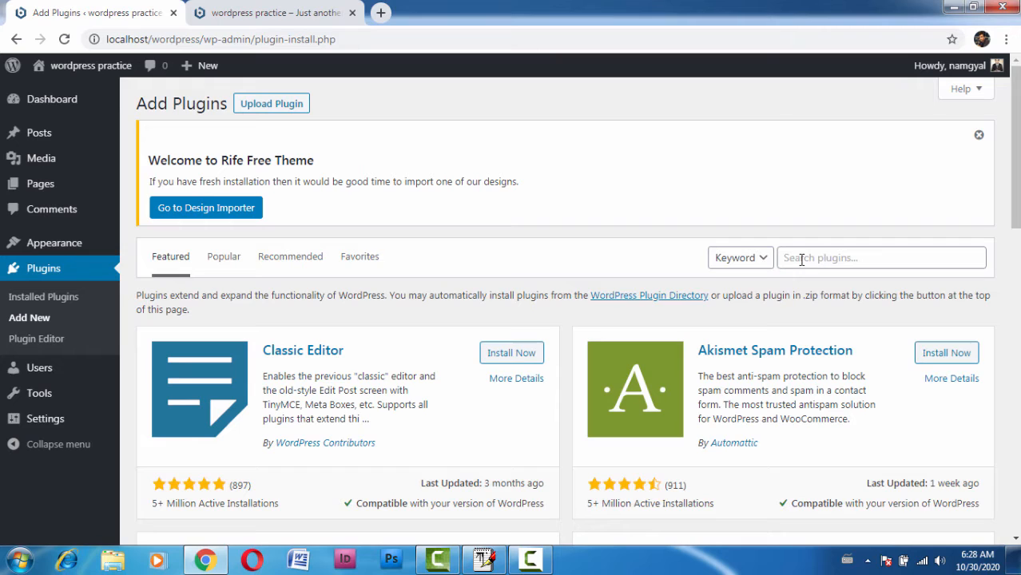
pyautogui.click(835, 257)
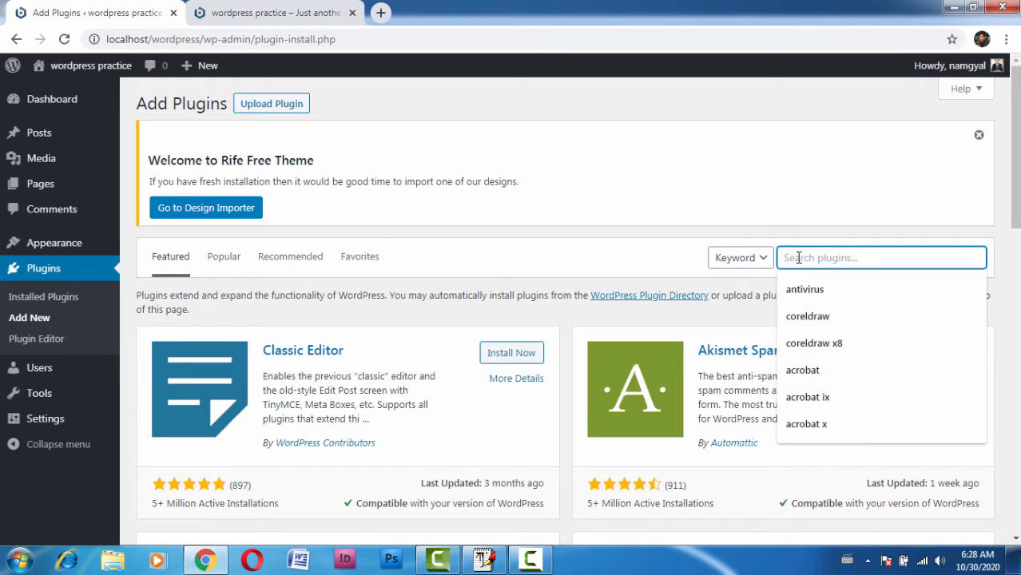
pyautogui.write('google fonts')
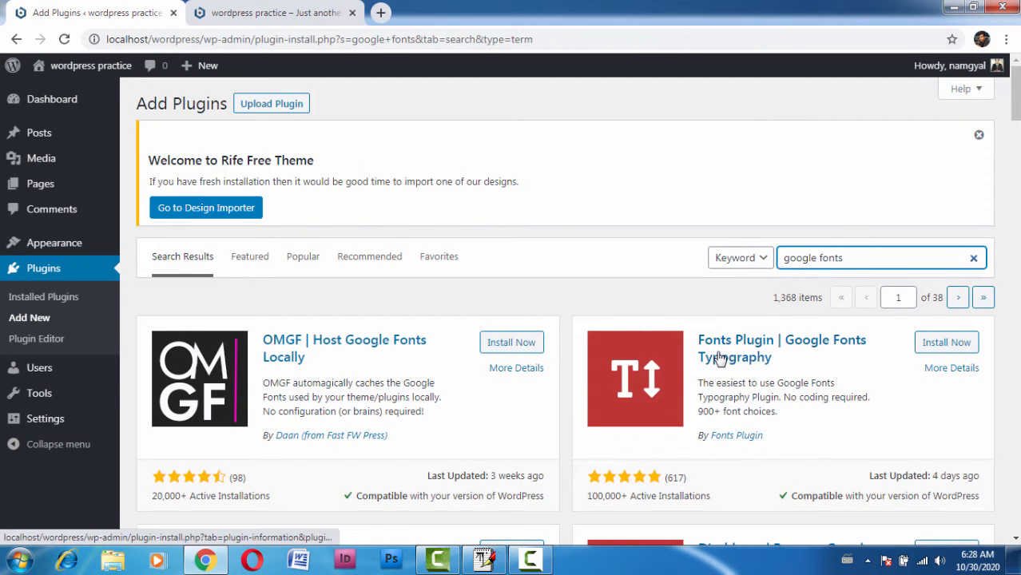
pyautogui.click(945, 345)
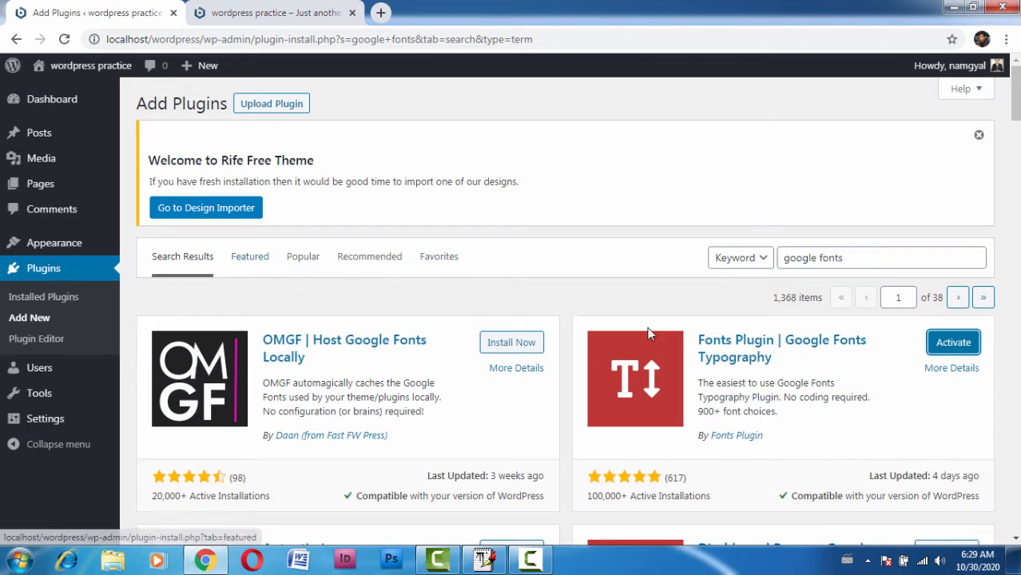
pyautogui.click(951, 344)
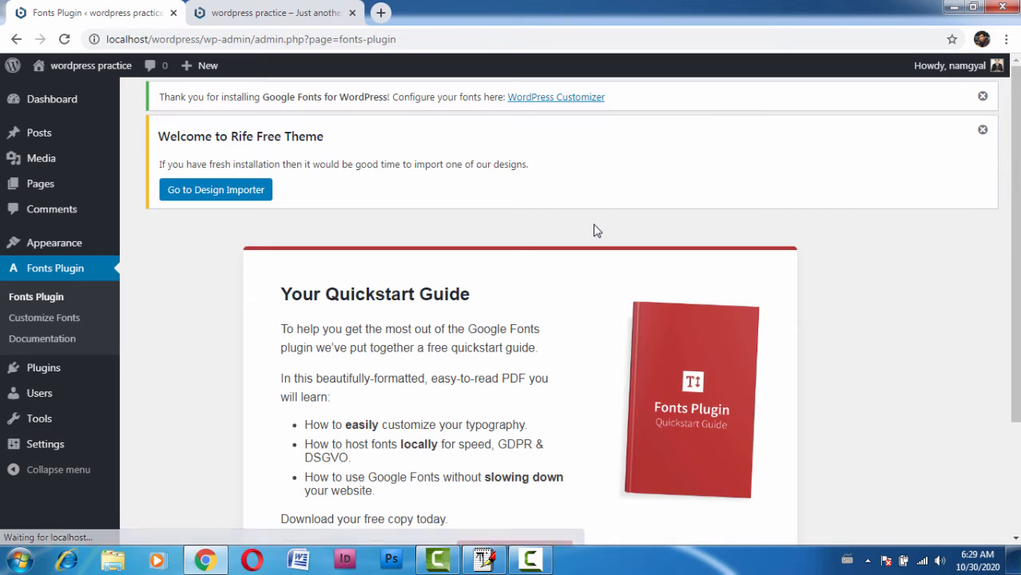
# Open the theme customizer and go to the Basic Settings of the Google Fonts section.
pyautogui.moveTo(42, 250)
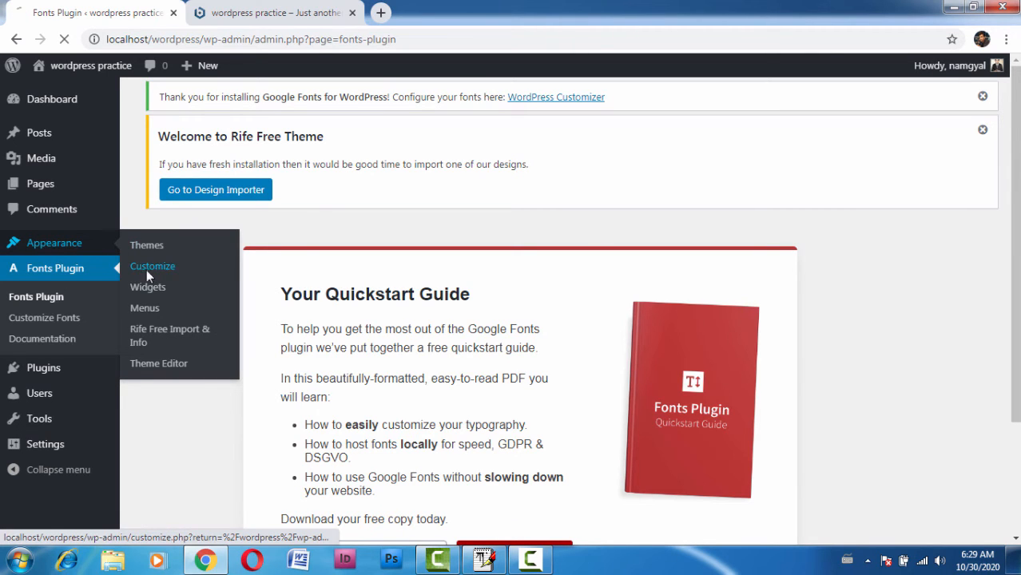
pyautogui.click(147, 268)
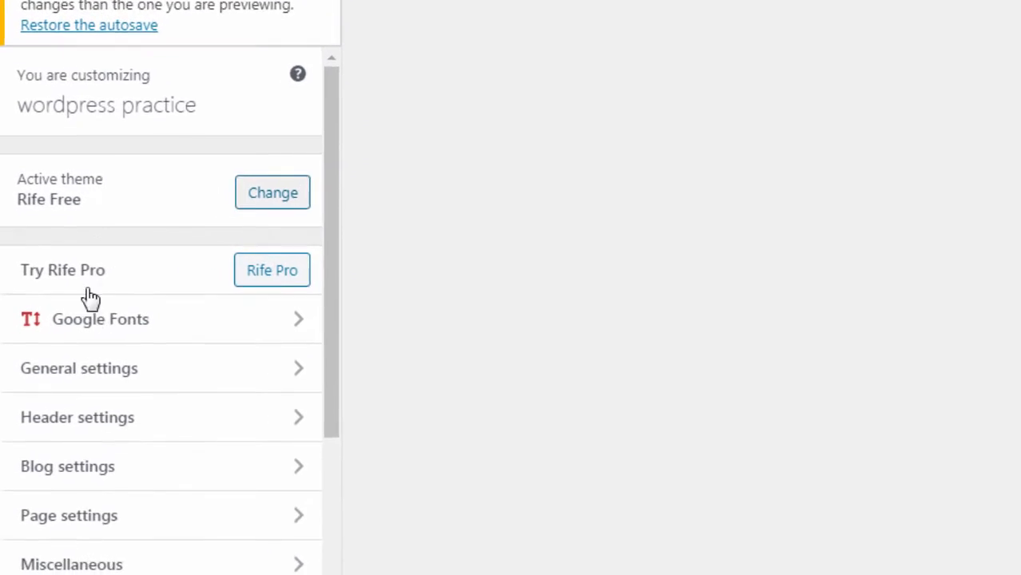
pyautogui.scroll(-3, 131, 312)
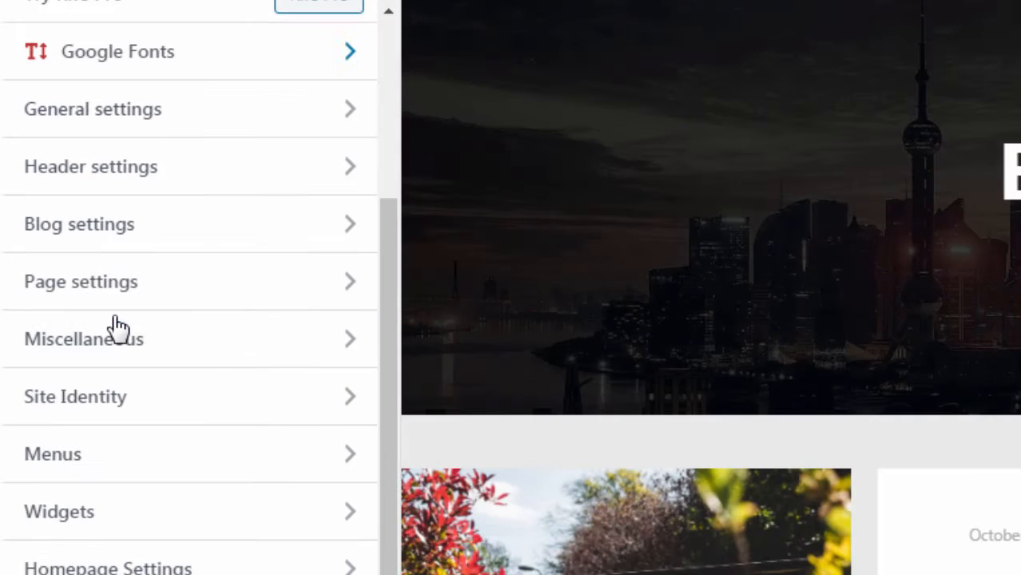
pyautogui.click(113, 215)
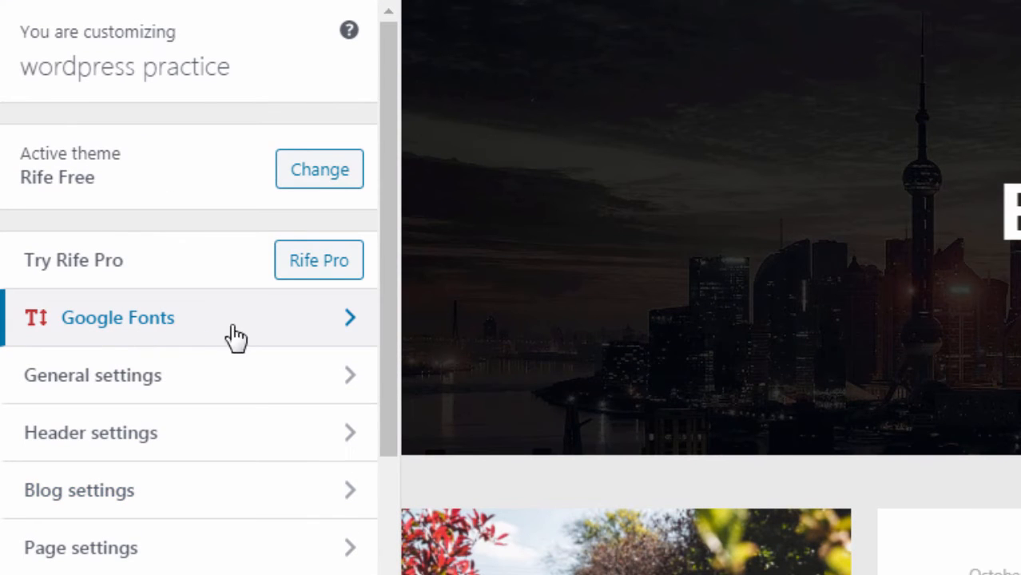
pyautogui.click(324, 321)
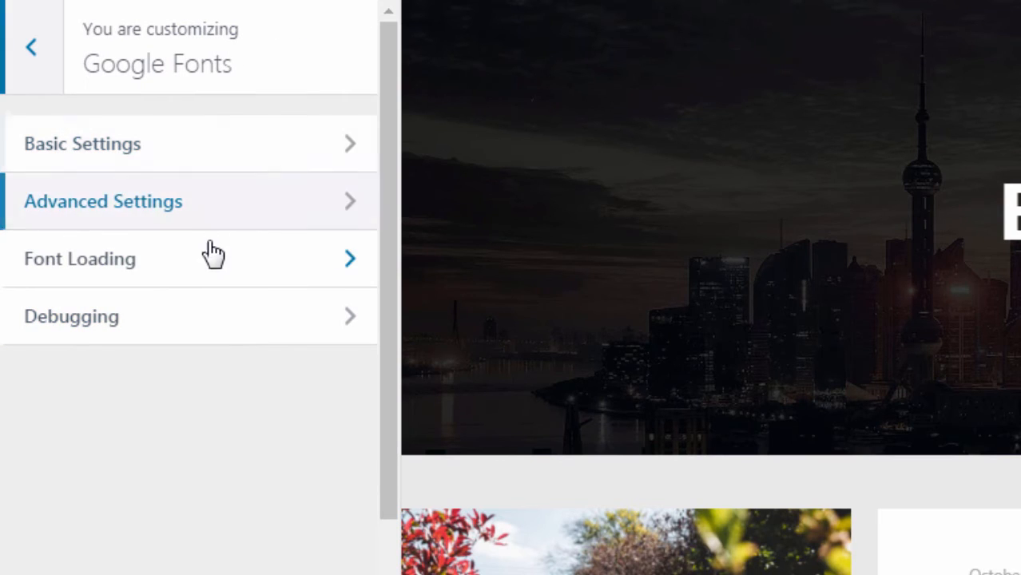
pyautogui.click(184, 155)
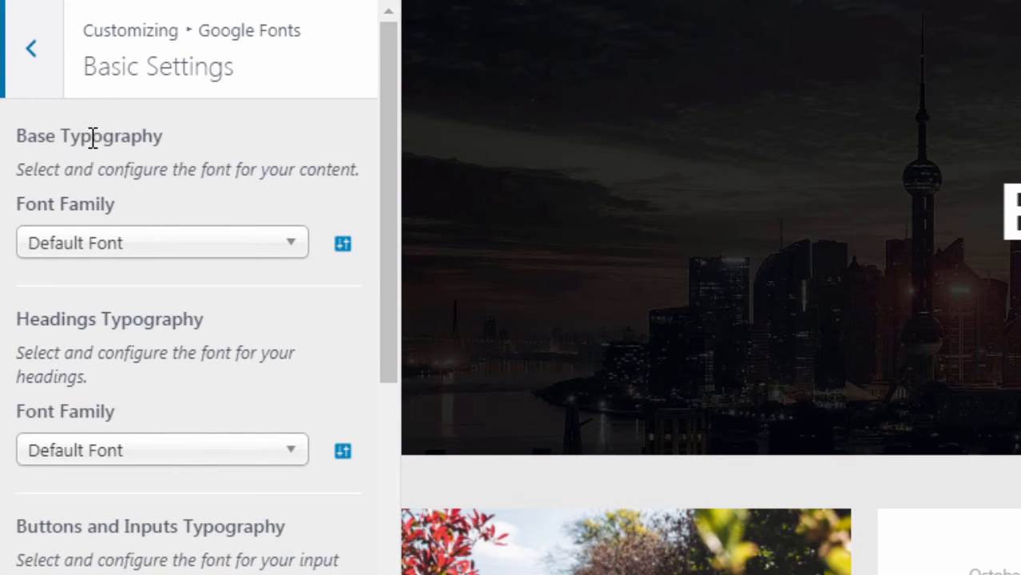
# Set the Base Typography font family to Century Gothic and the Headings Typography font family to Consolas.
pyautogui.click(281, 249)
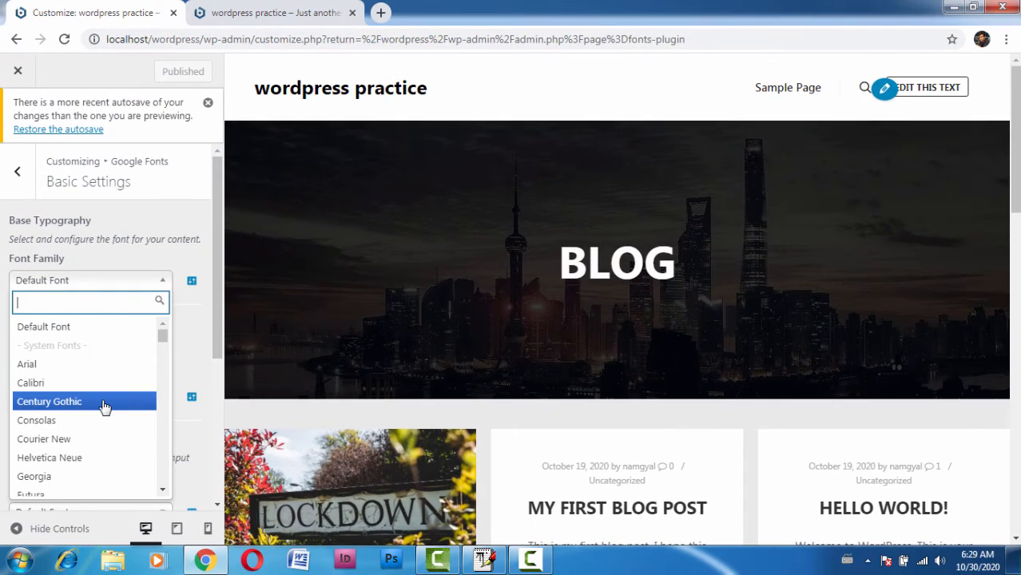
pyautogui.click(106, 408)
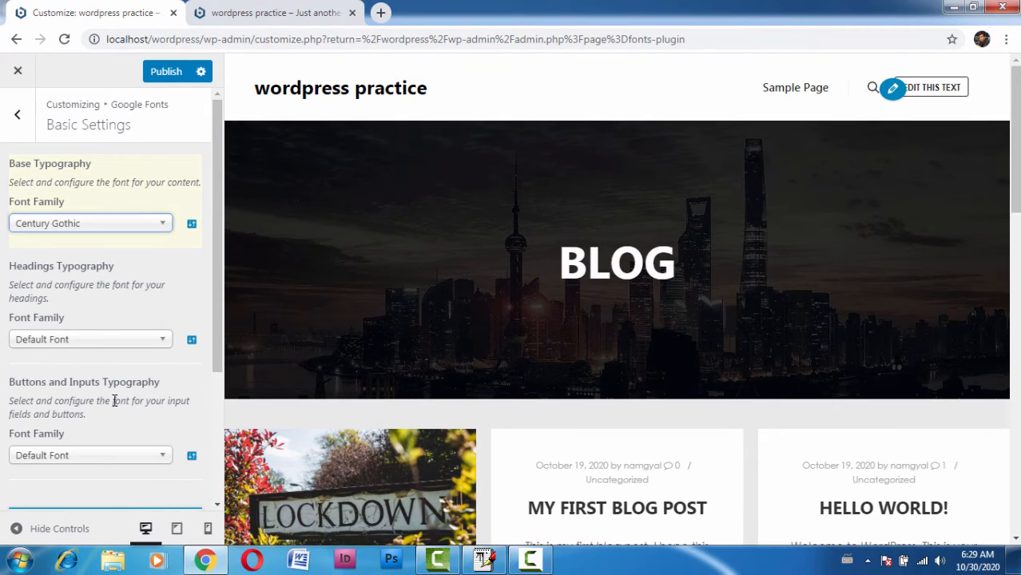
pyautogui.scroll(-3, 607, 319)
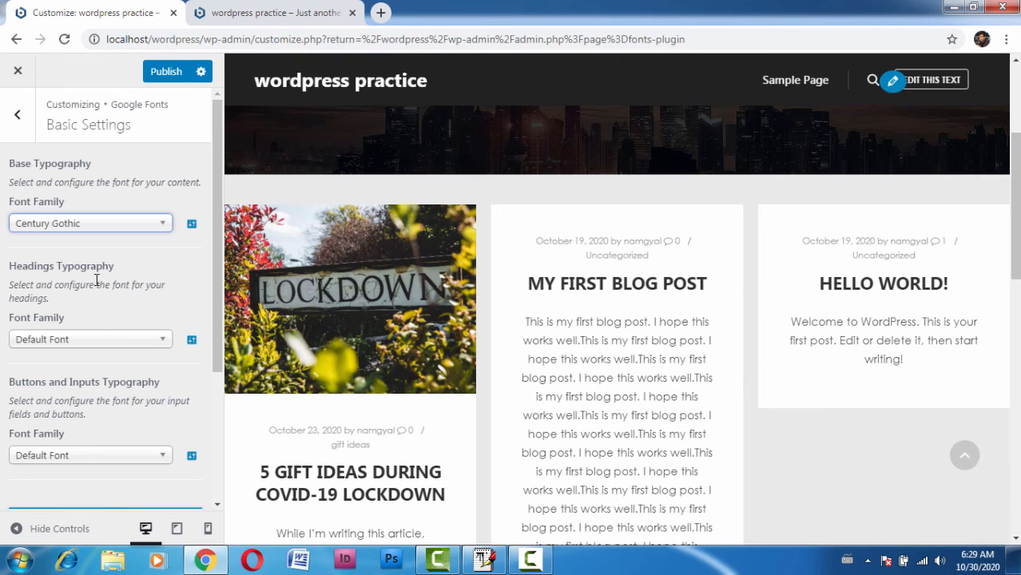
pyautogui.click(157, 339)
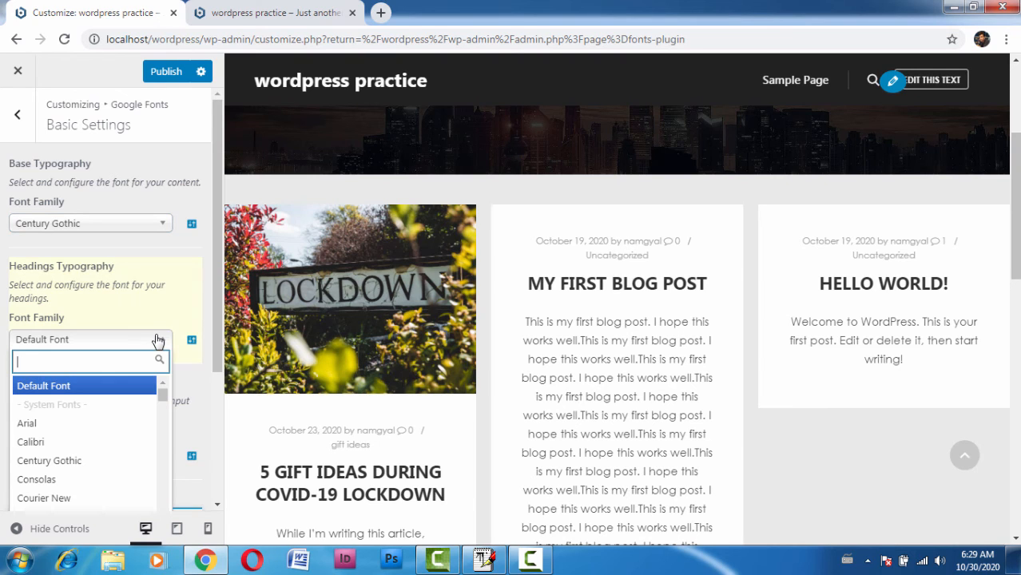
pyautogui.click(112, 489)
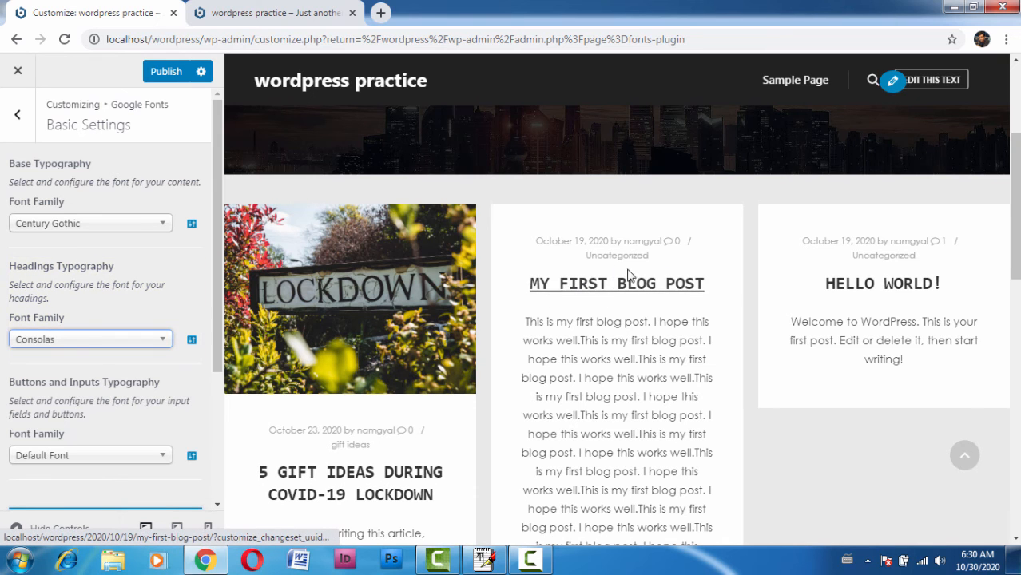
# Set the Buttons and Inputs Typography font family to Helvetica Neue.
pyautogui.scroll(-3, 215, 270)
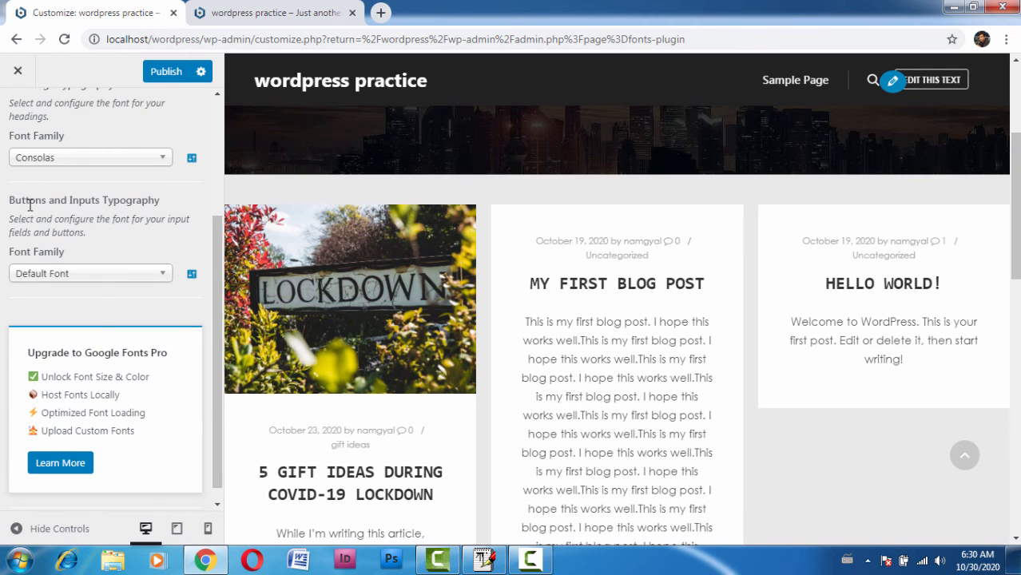
pyautogui.click(161, 275)
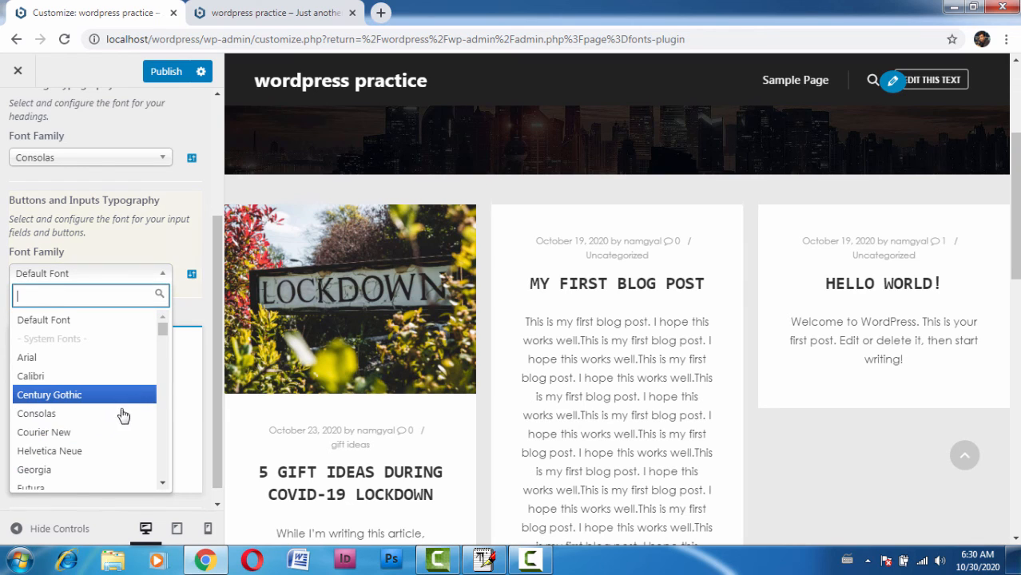
pyautogui.click(102, 451)
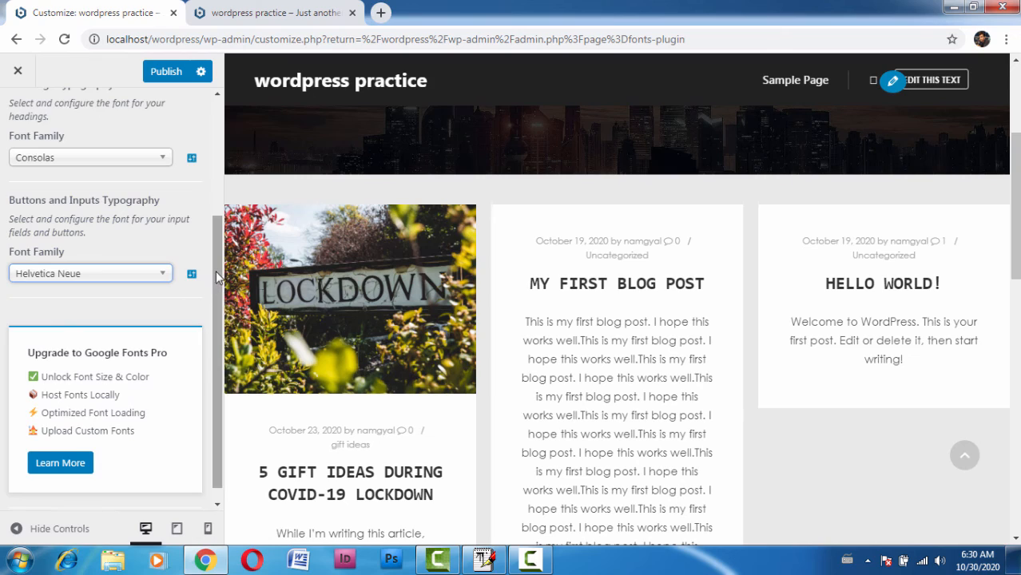
# Review the blog page preview from header to post text and check the chosen base, headings and buttons fonts.
pyautogui.scroll(2, 216, 276)
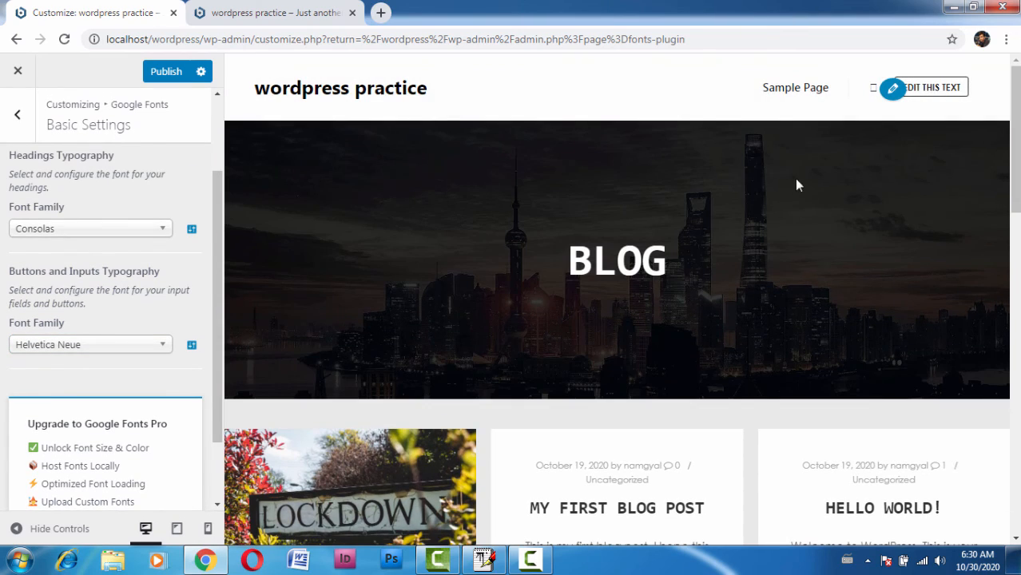
pyautogui.scroll(-10, 793, 194)
pyautogui.scroll(5, 643, 230)
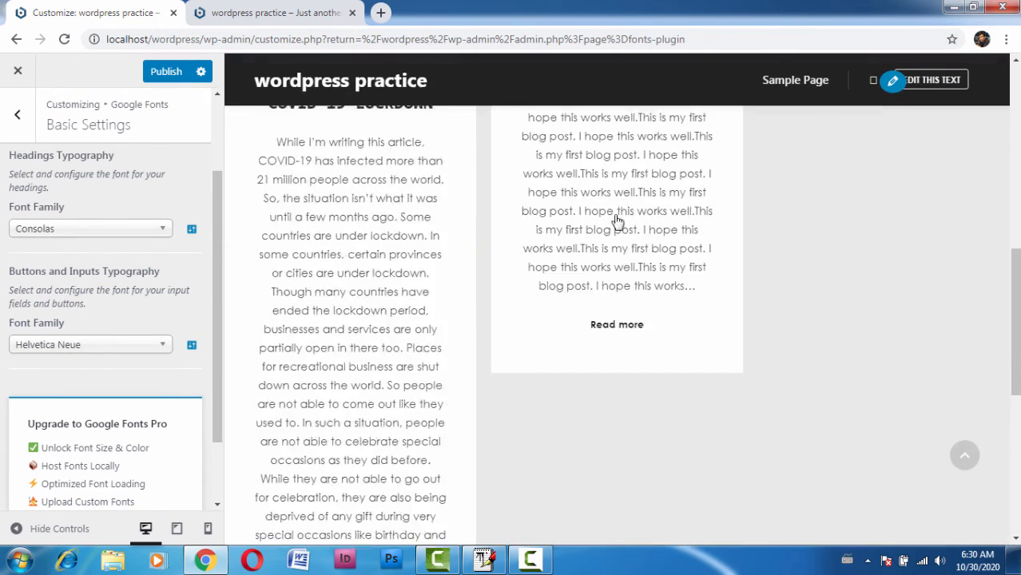
pyautogui.scroll(7, 615, 215)
pyautogui.moveTo(217, 192); pyautogui.dragTo(225, 292)
pyautogui.scroll(3, 89, 280)
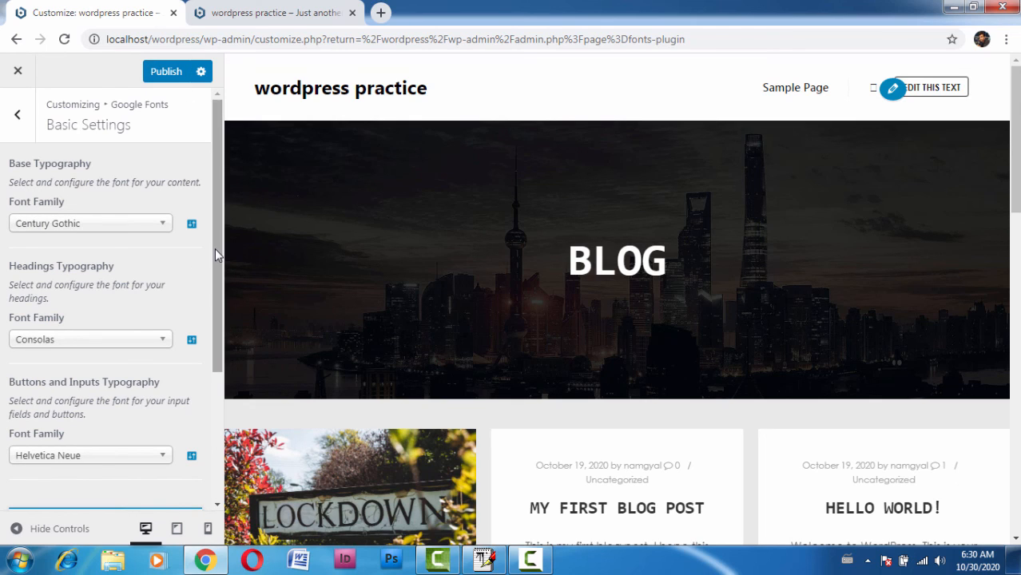
pyautogui.moveTo(221, 236); pyautogui.dragTo(38, 131)
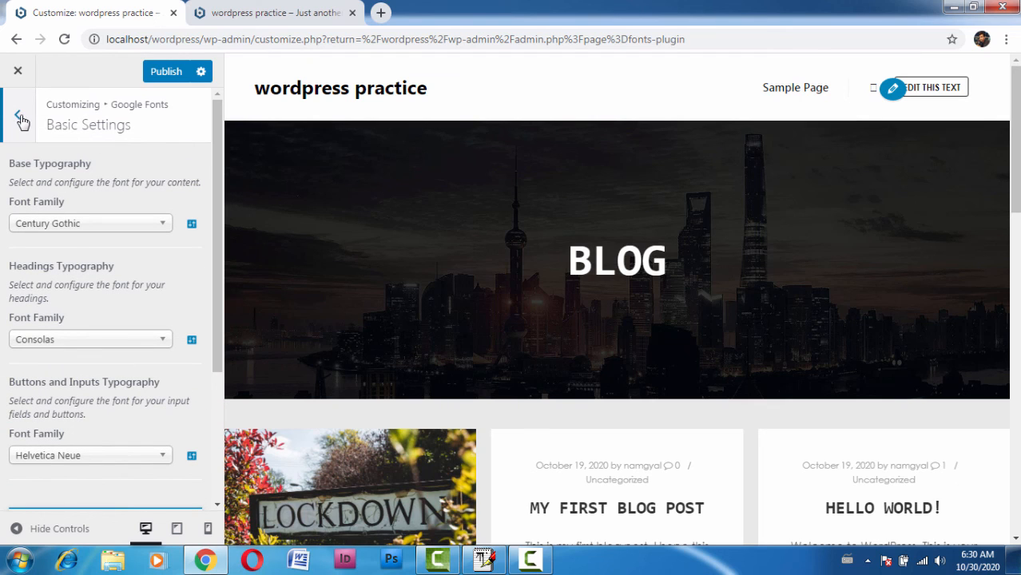